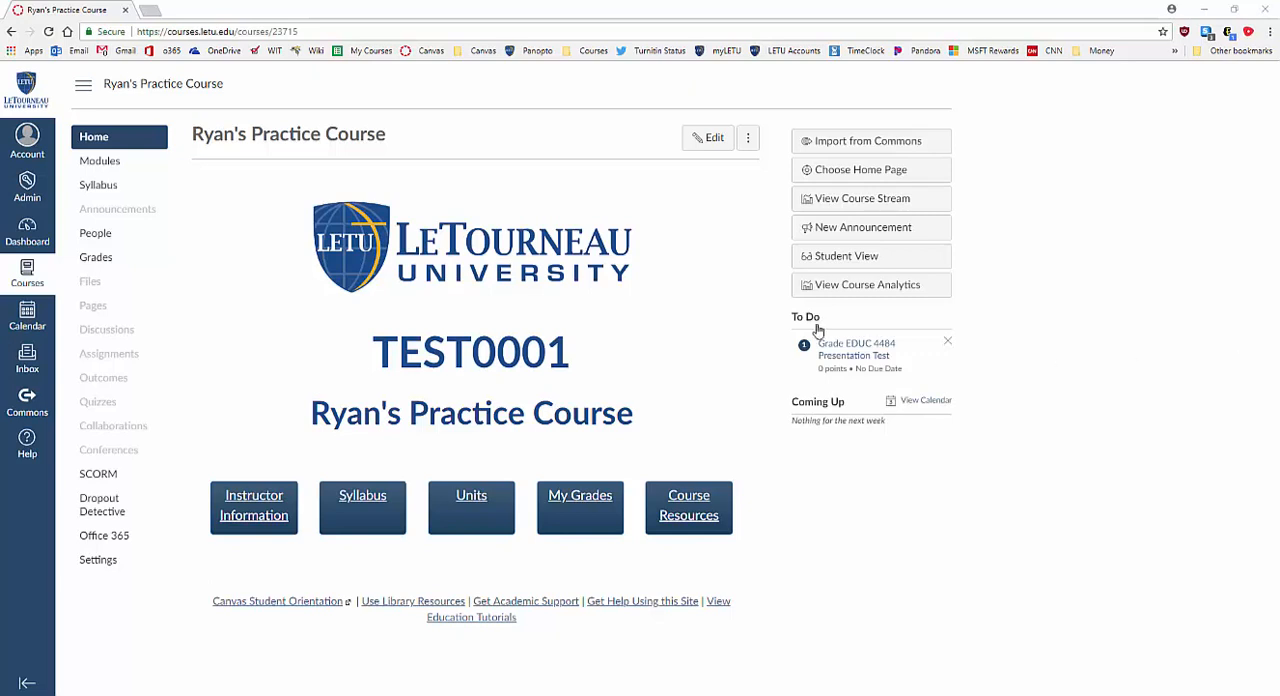
Open the Sample Turnitin Assignment from Example Unit 1 in the course modules and start editing its assignment settings.
click(110, 163)
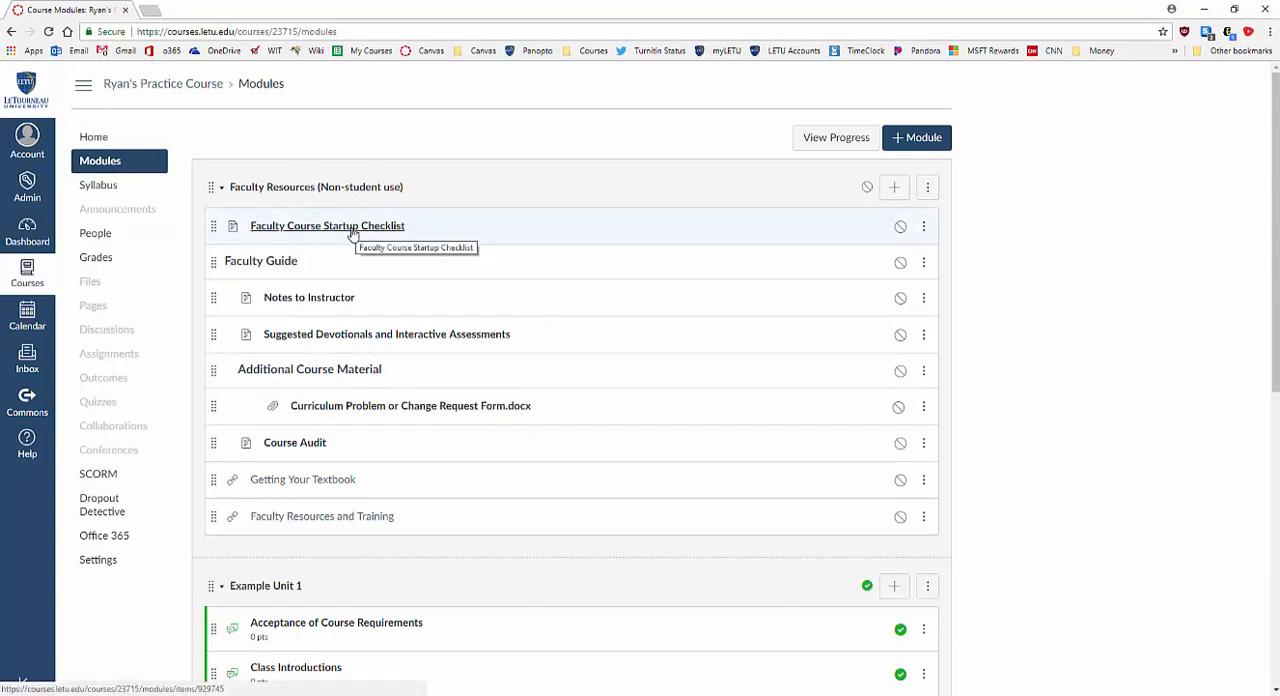
scroll(463, 375, down, 4)
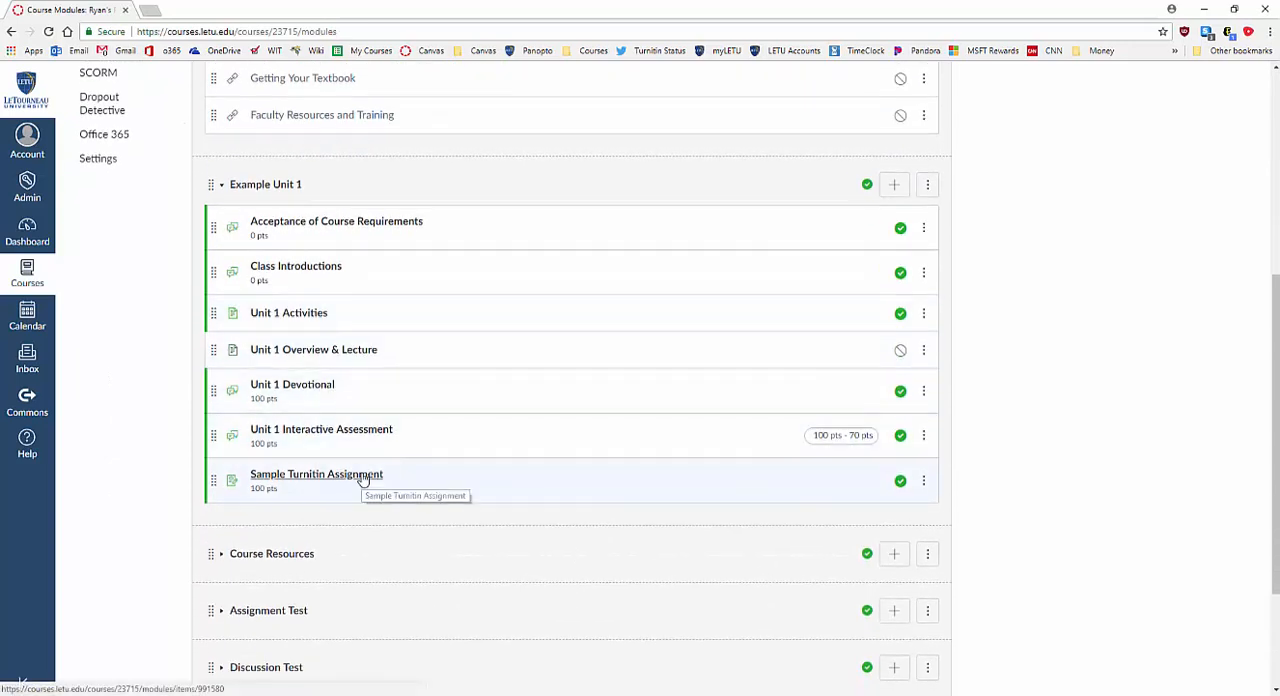
click(292, 481)
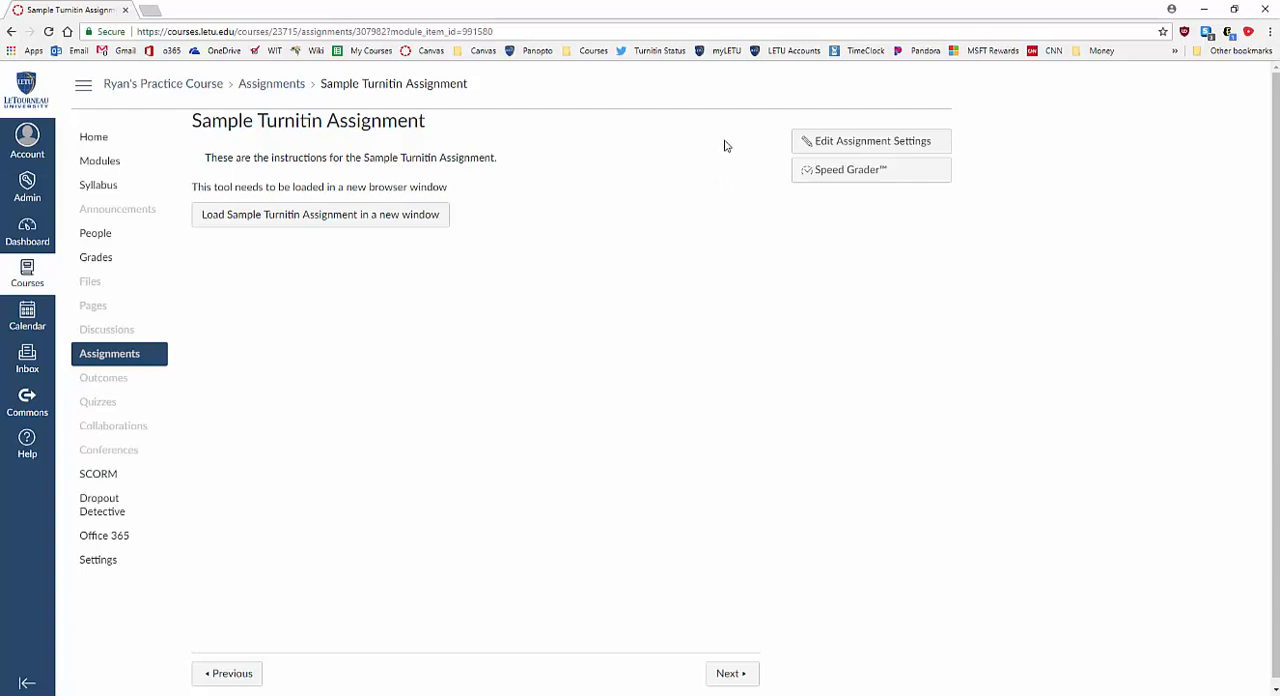
click(873, 146)
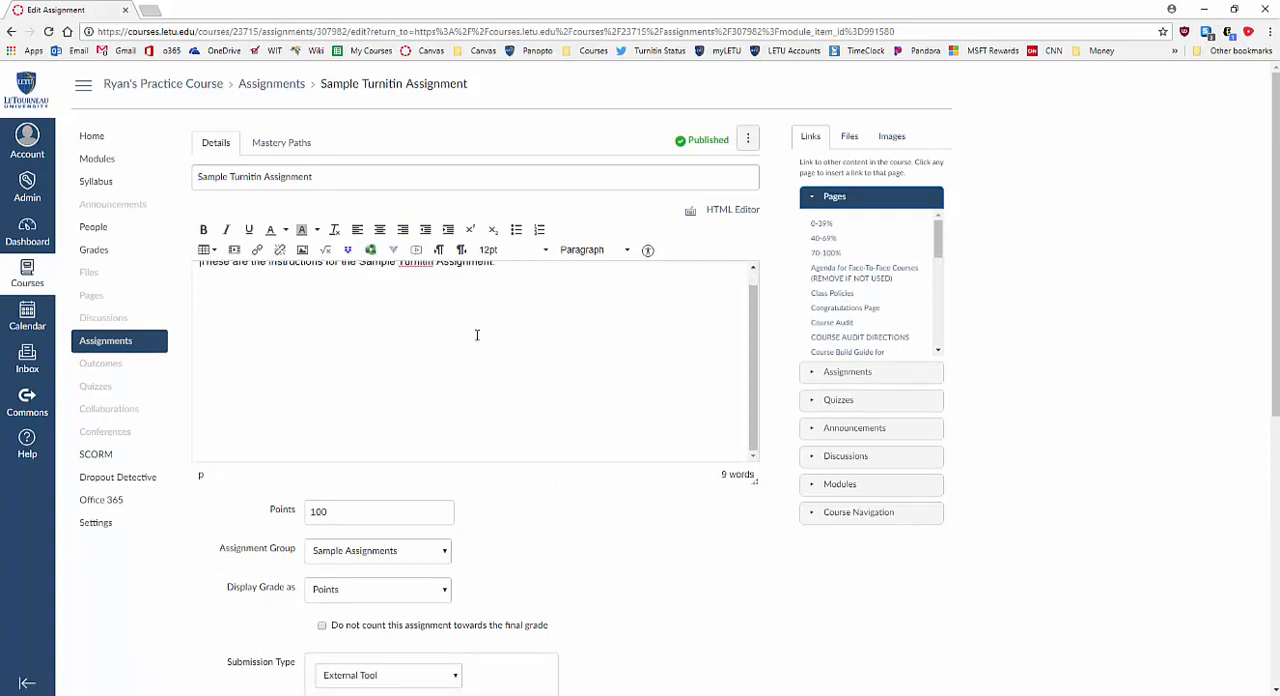
Set the assignment's due date to June 17, 2018 at 11:59pm for everyone and save the assignment.
scroll(474, 334, down, 3)
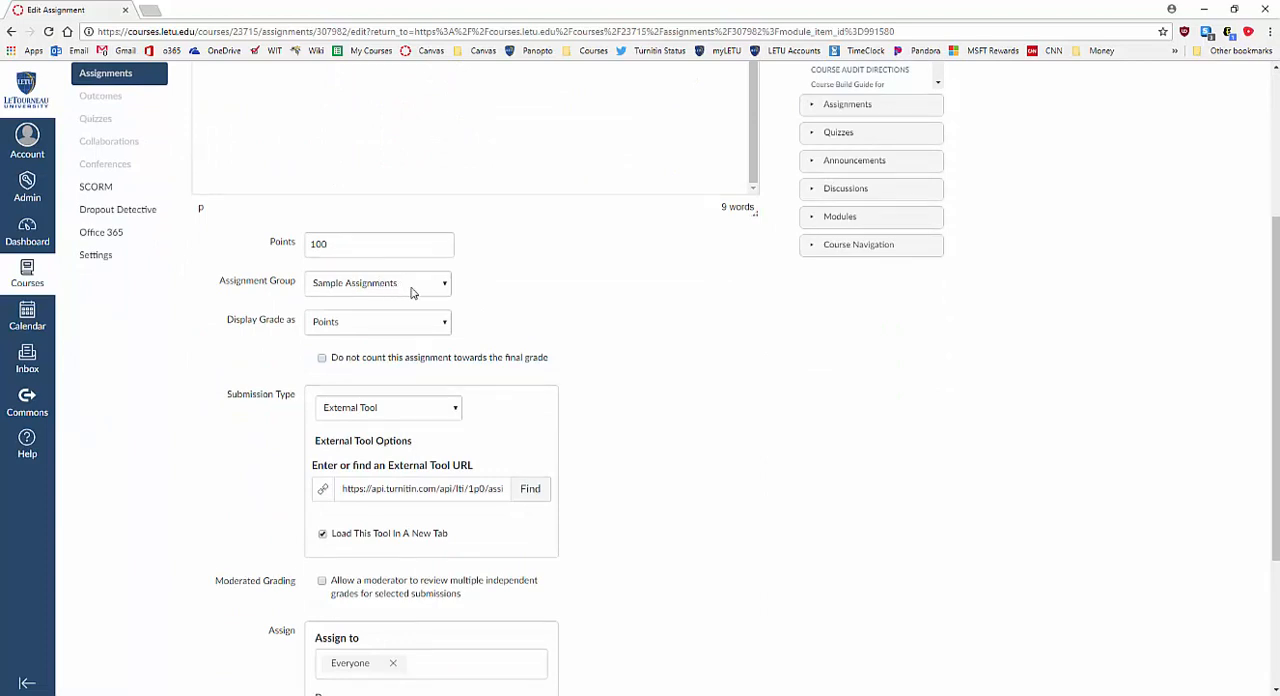
scroll(556, 385, down, 1)
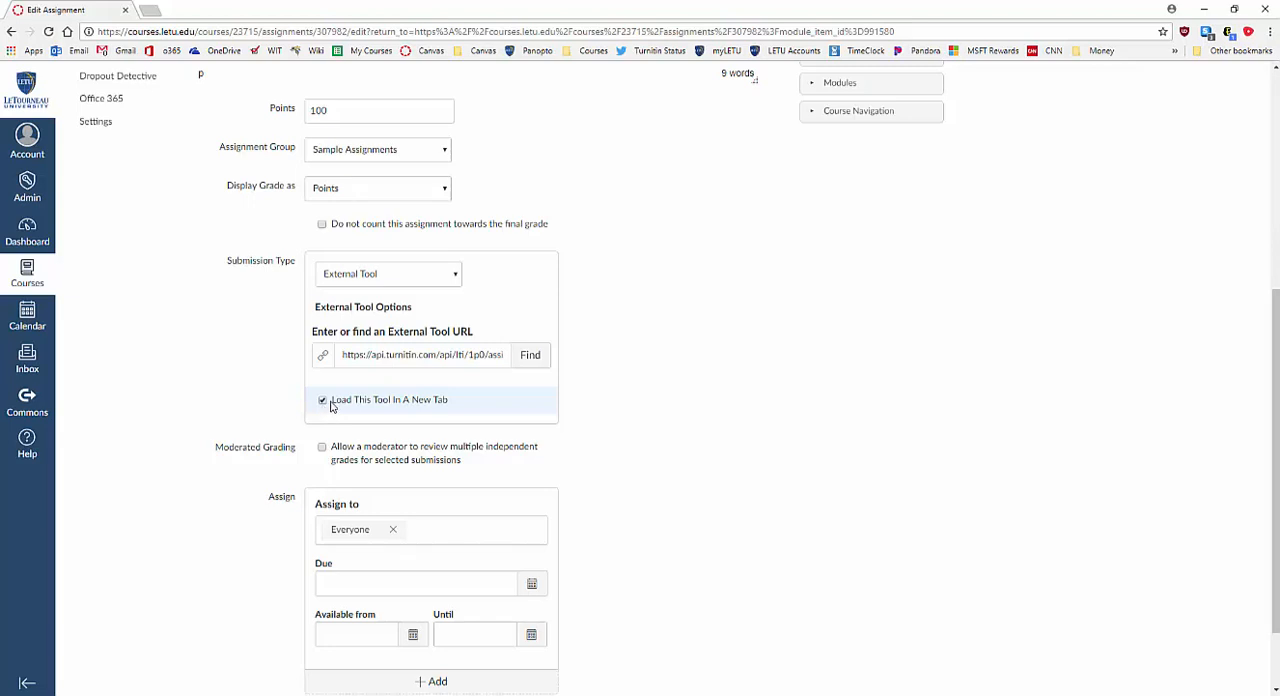
scroll(262, 418, down, 1)
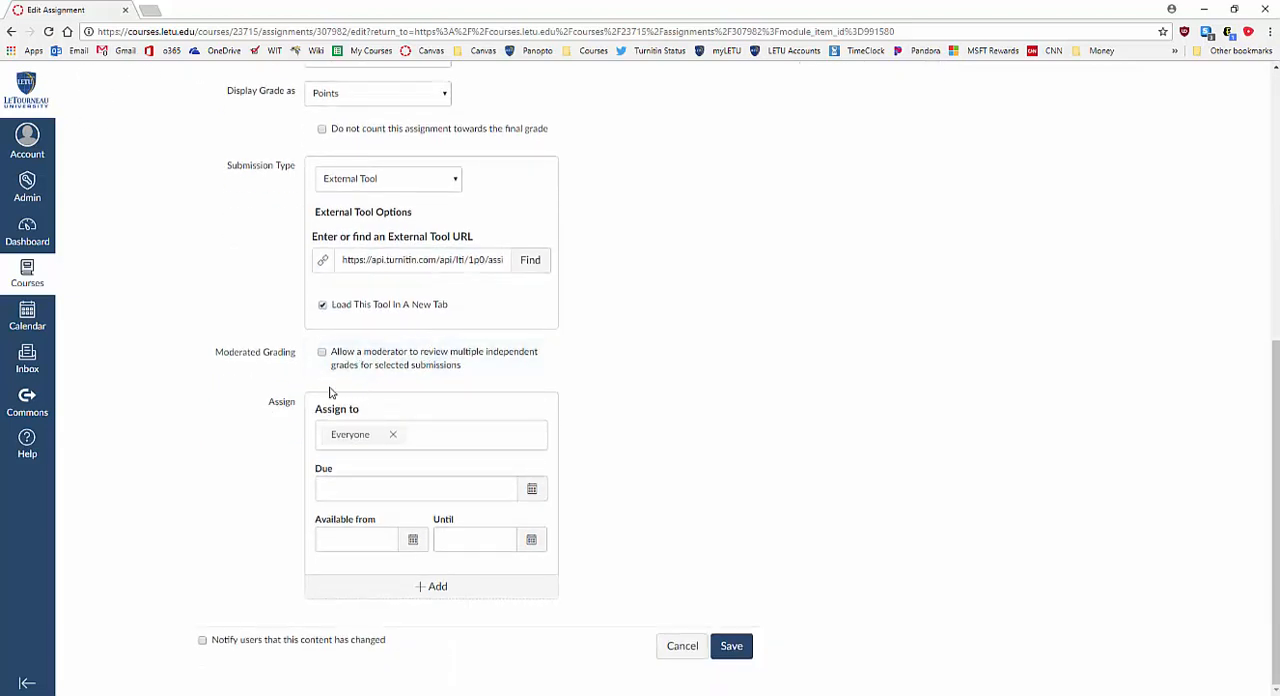
click(357, 488)
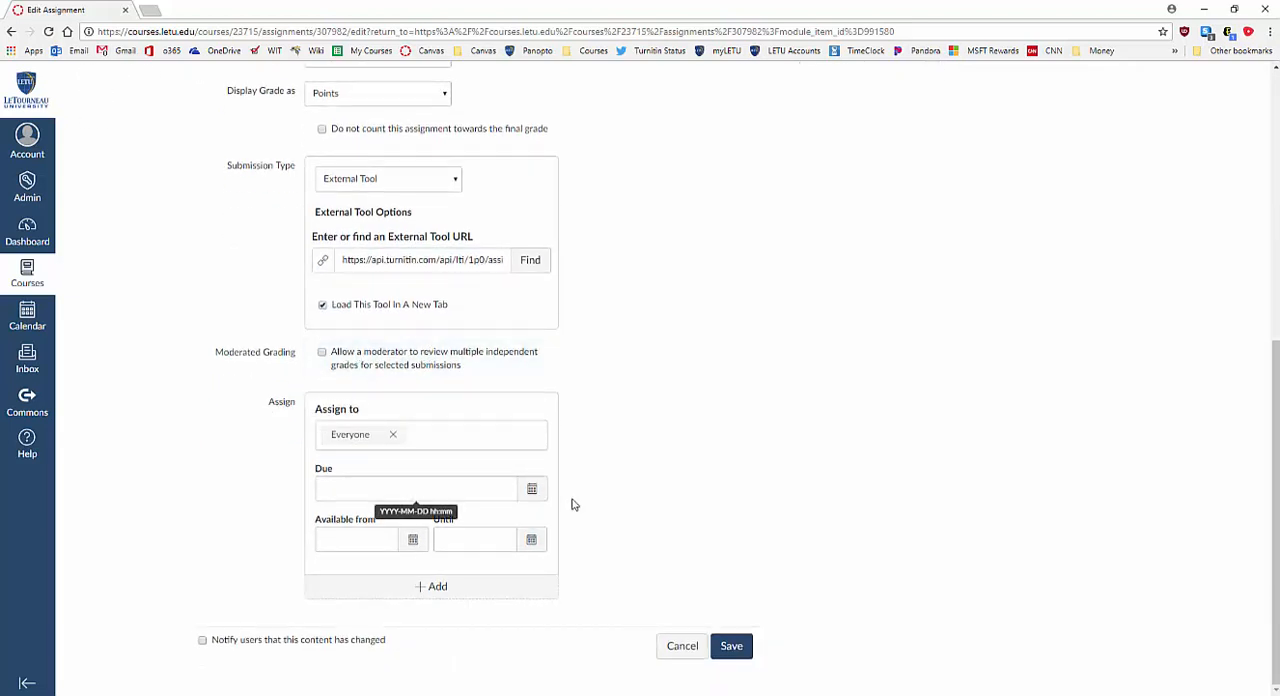
click(535, 492)
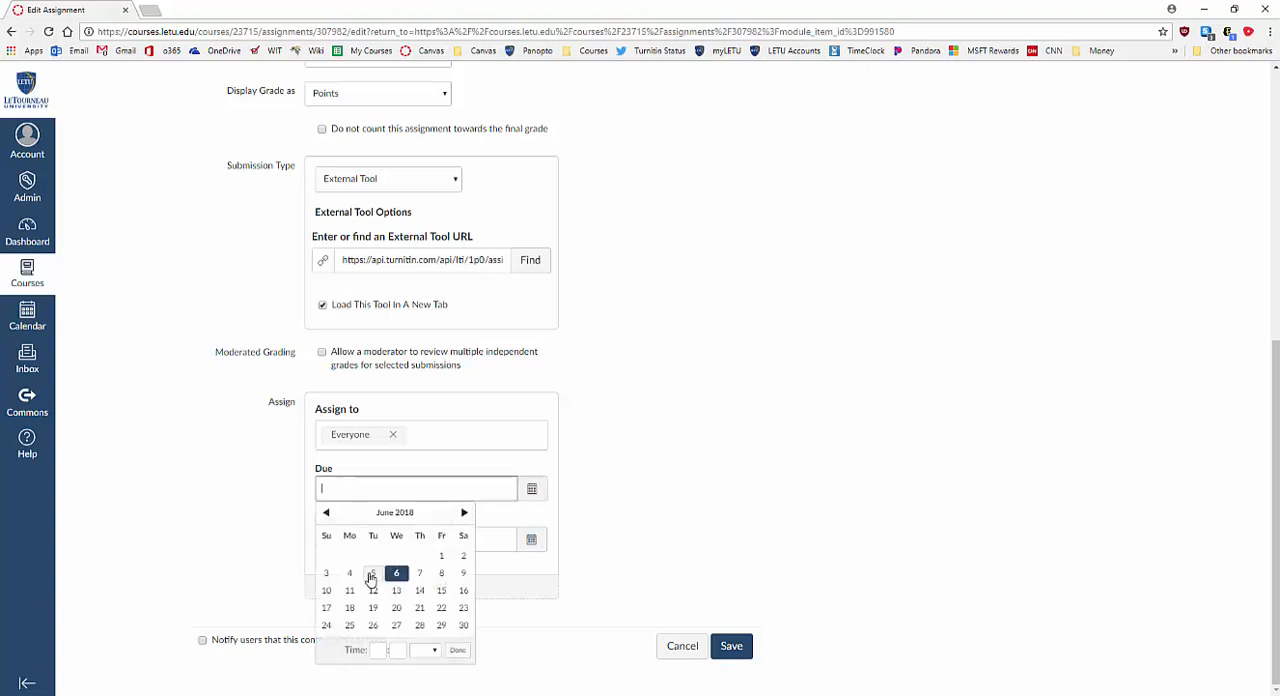
click(327, 610)
click(266, 530)
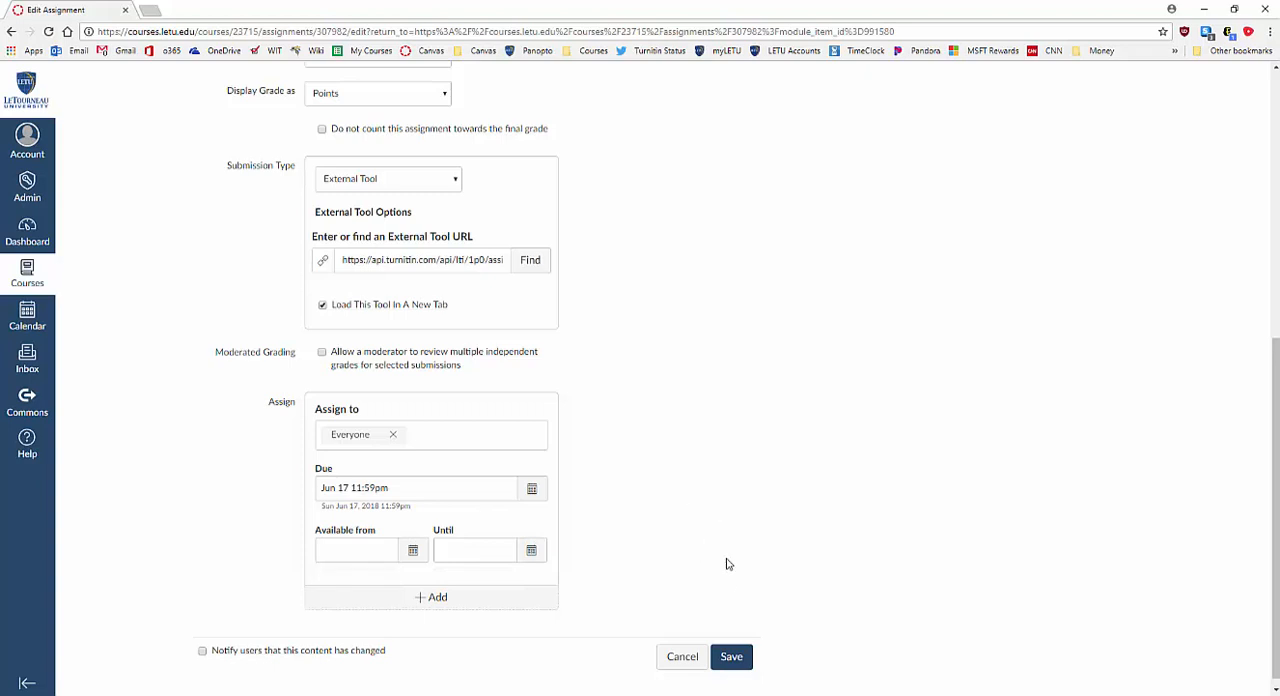
click(740, 659)
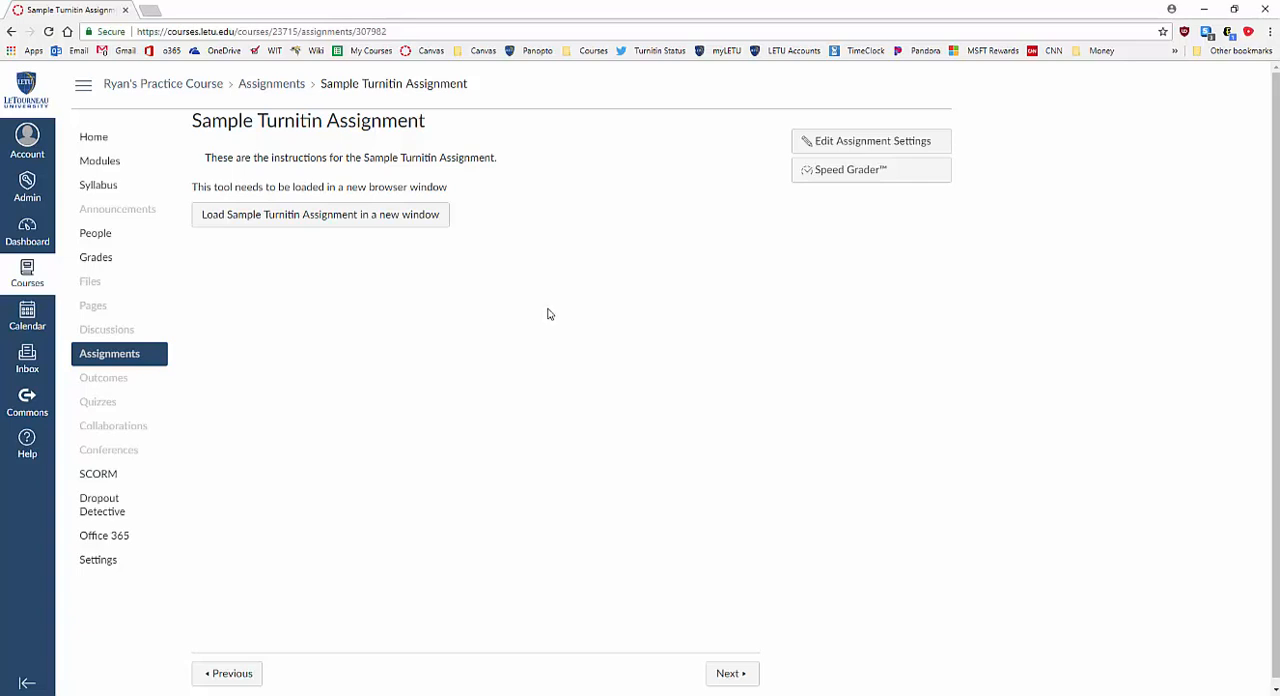
Load the Sample Turnitin Assignment in a new window and expand the optional settings in its Turnitin settings.
click(428, 219)
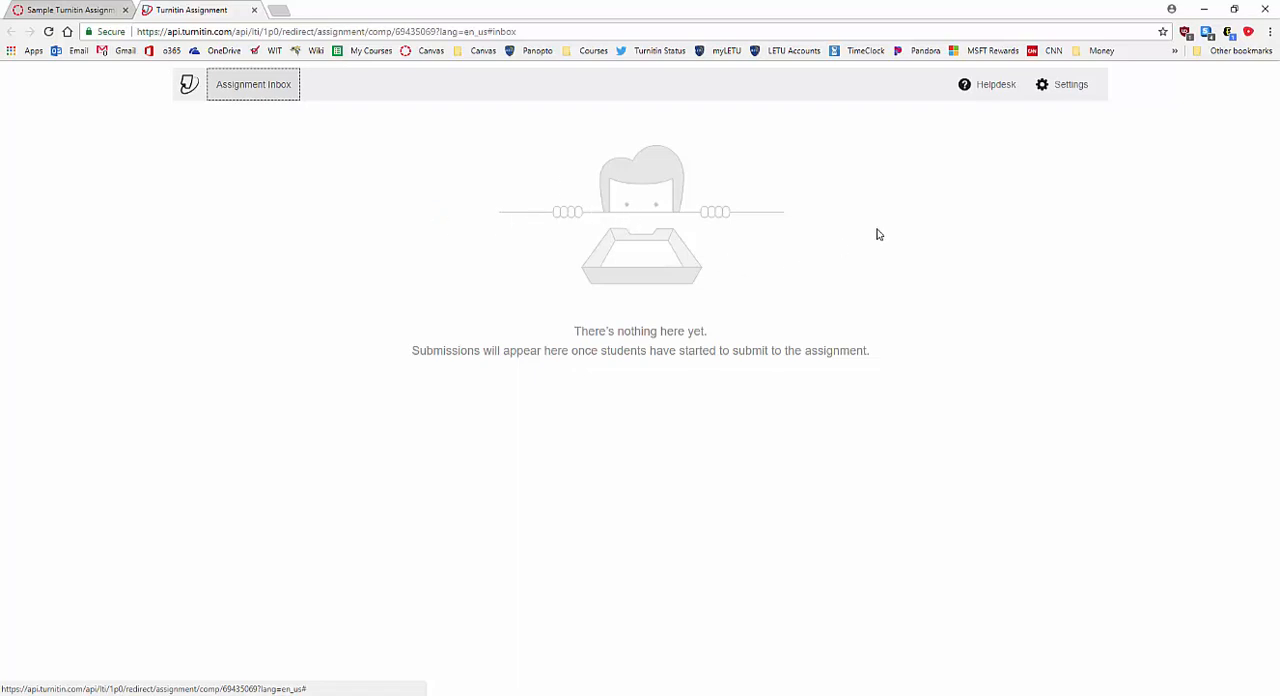
click(1069, 88)
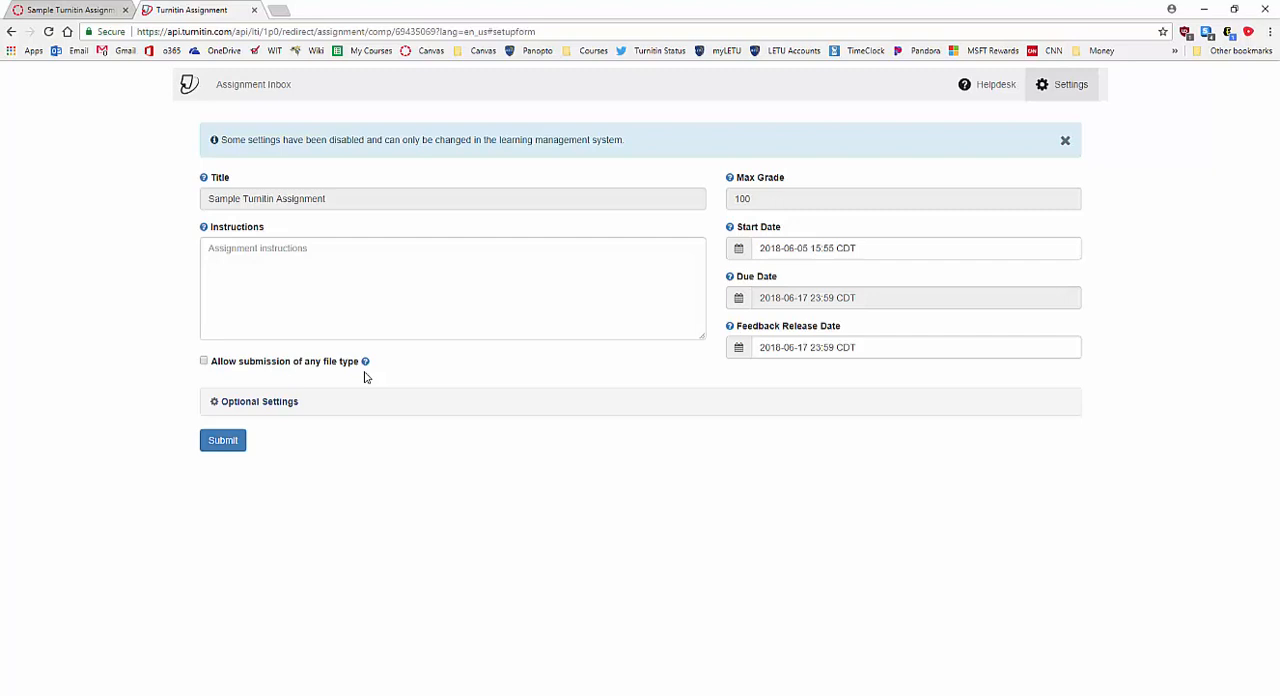
click(263, 404)
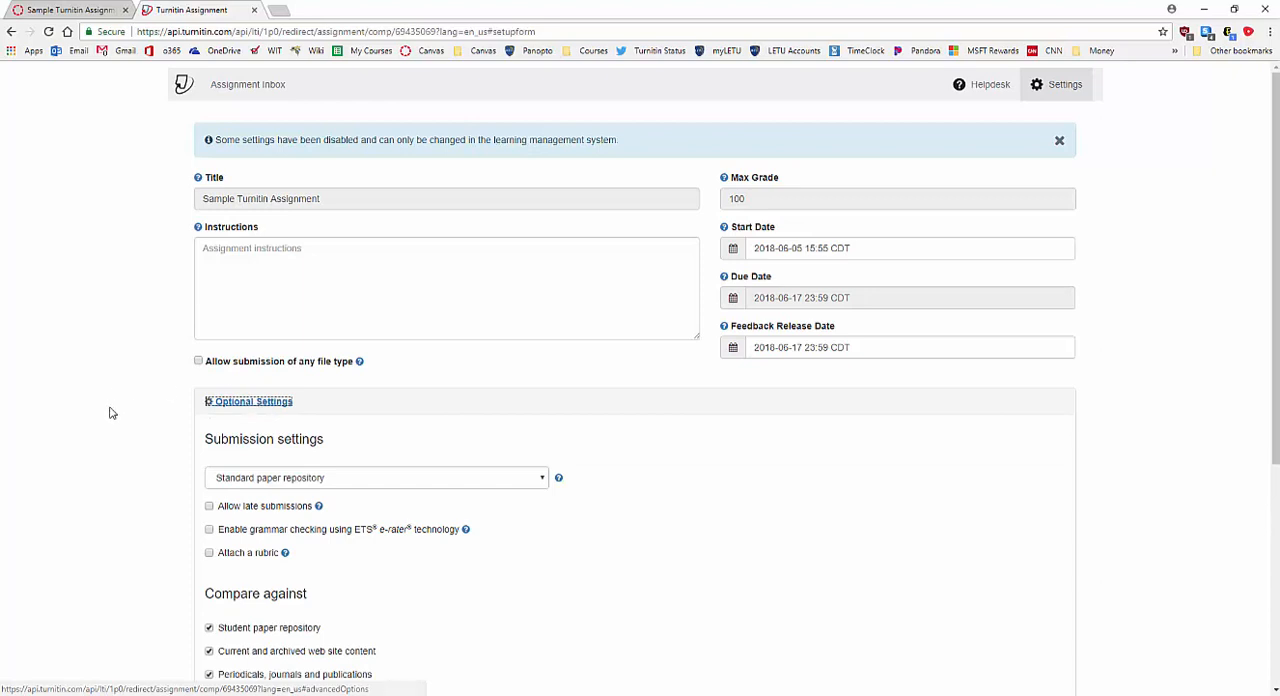
scroll(111, 413, down, 3)
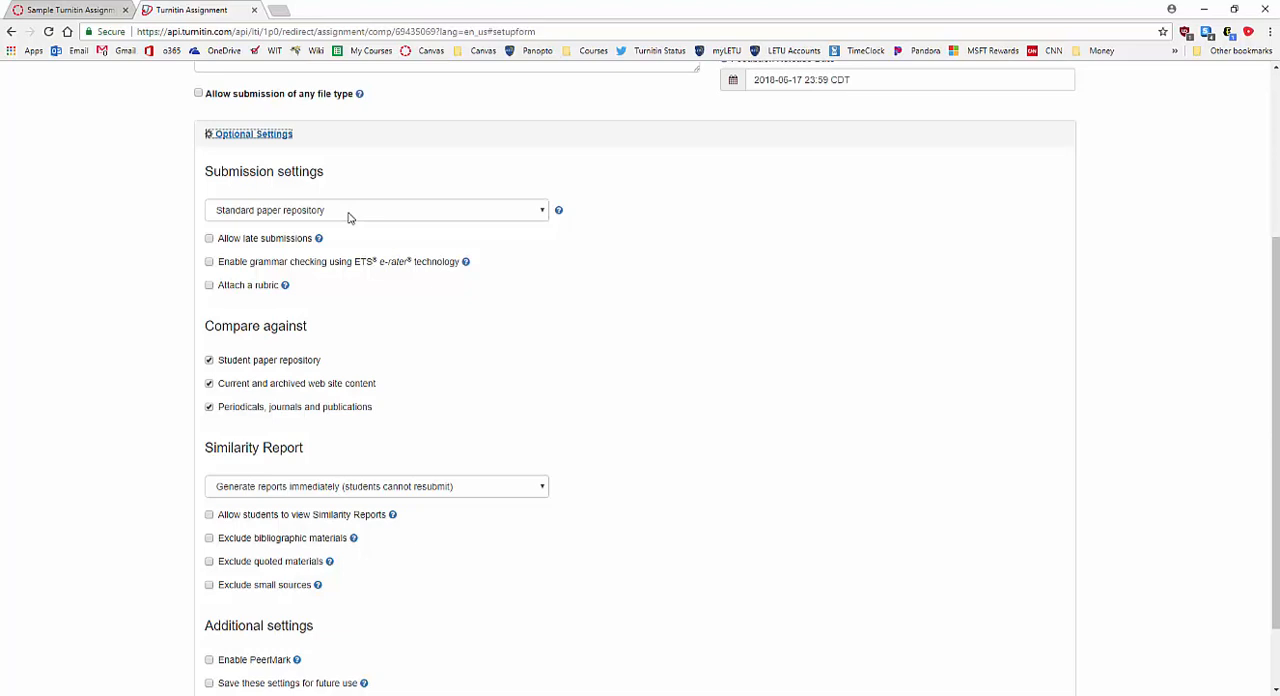
Allow late submissions and enable ETS e-rater grammar checking with the Advanced handbook, keeping the standard paper repository.
click(349, 217)
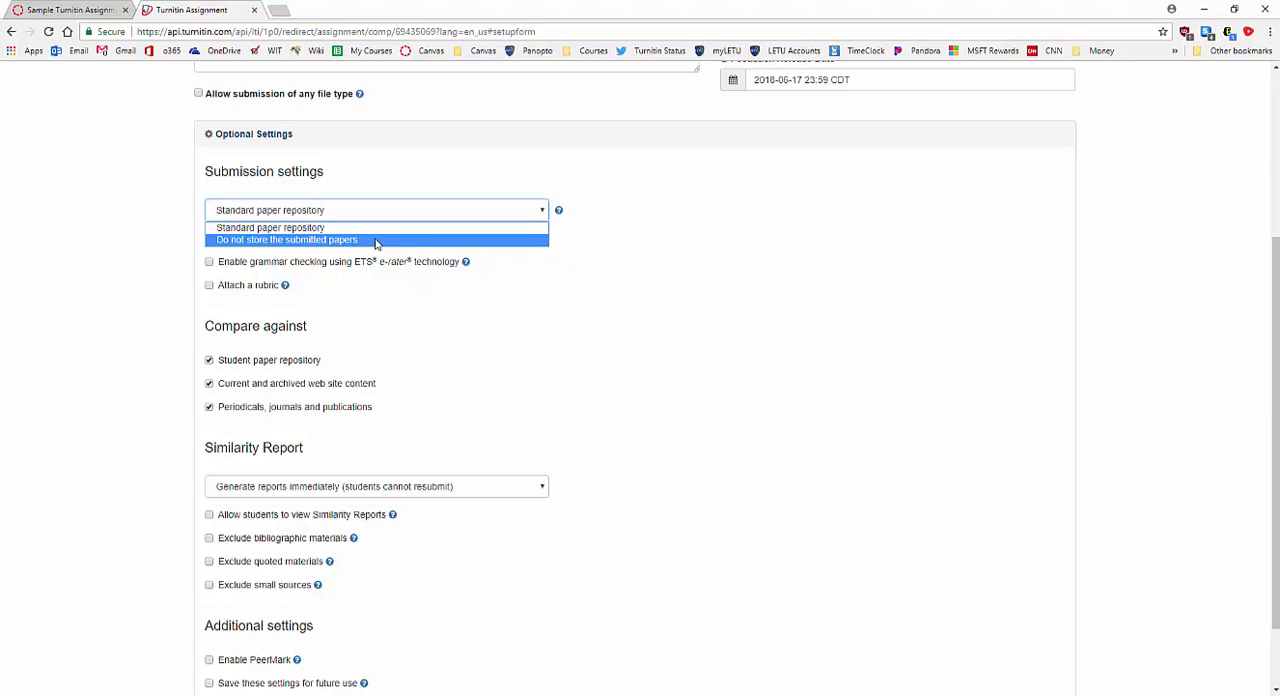
click(766, 289)
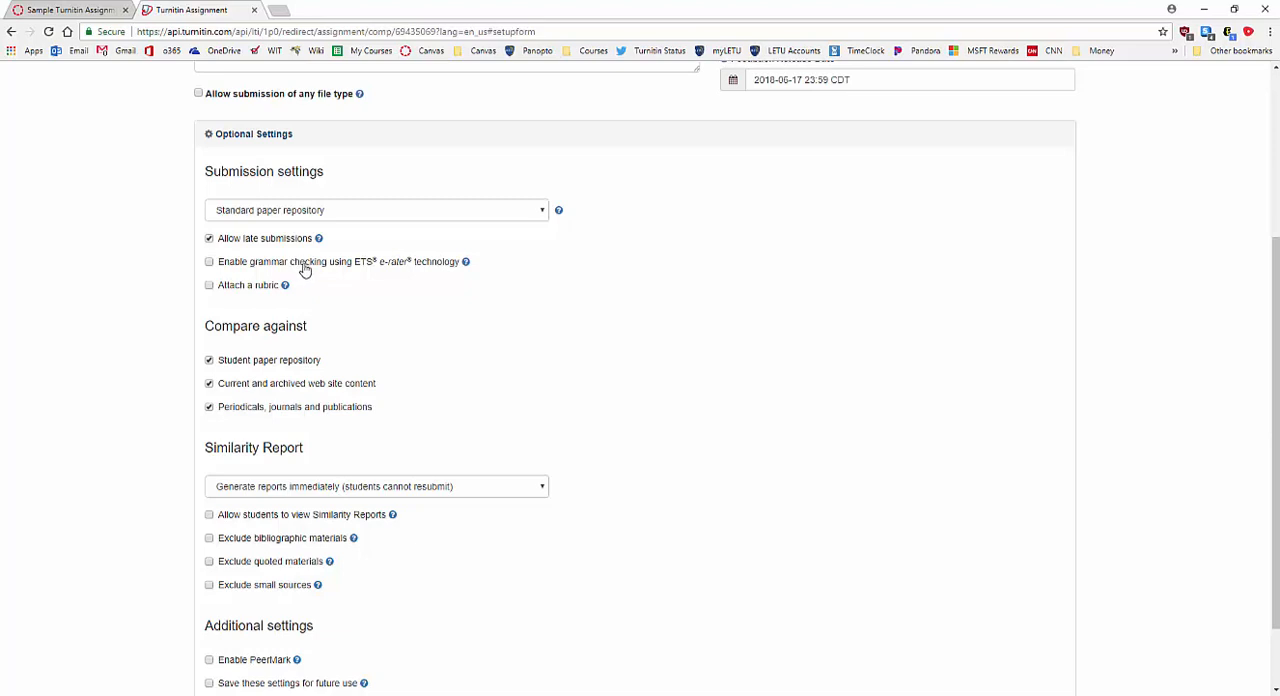
click(305, 270)
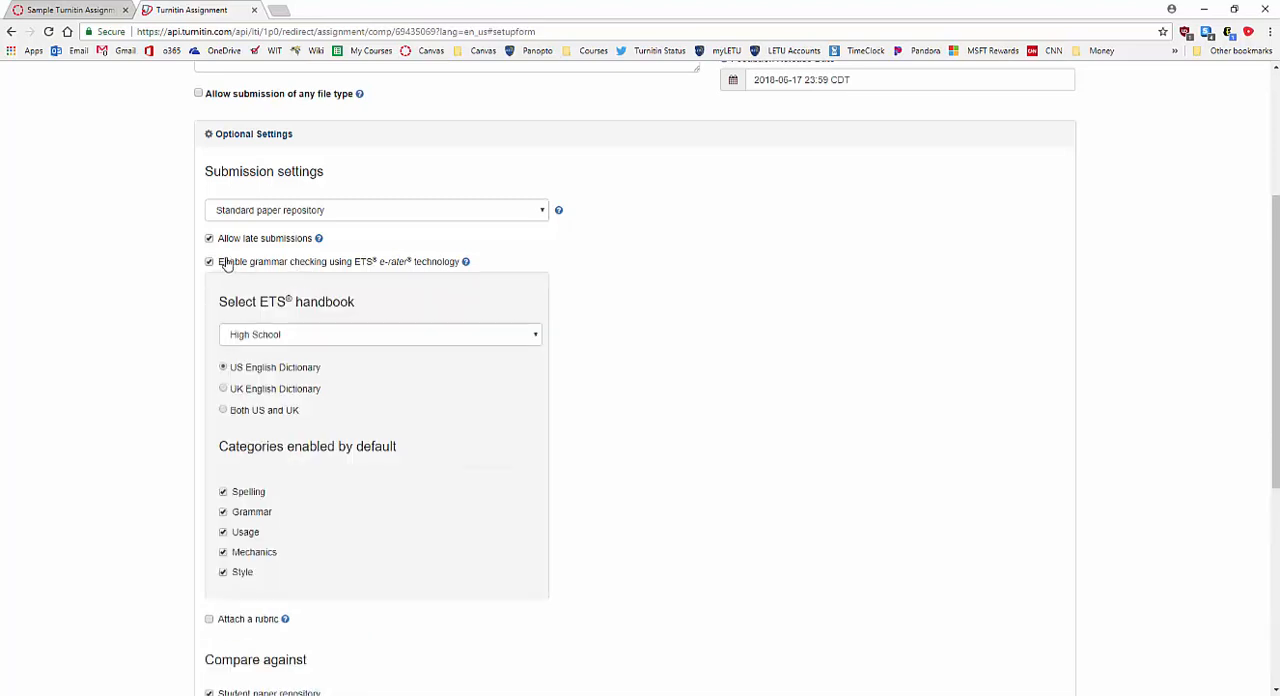
click(366, 334)
click(332, 353)
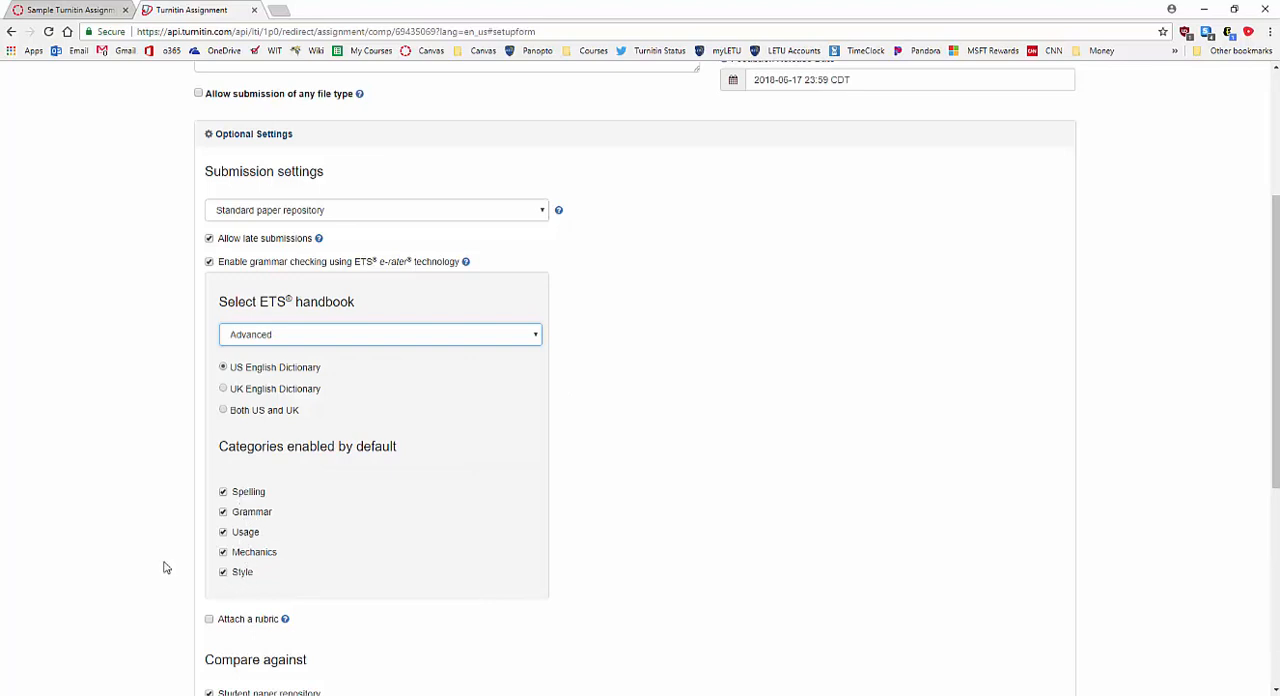
Set the Similarity Report to generate immediately with resubmission until the due date and a 24-hour wait after 3 resubmissions.
scroll(981, 437, down, 1)
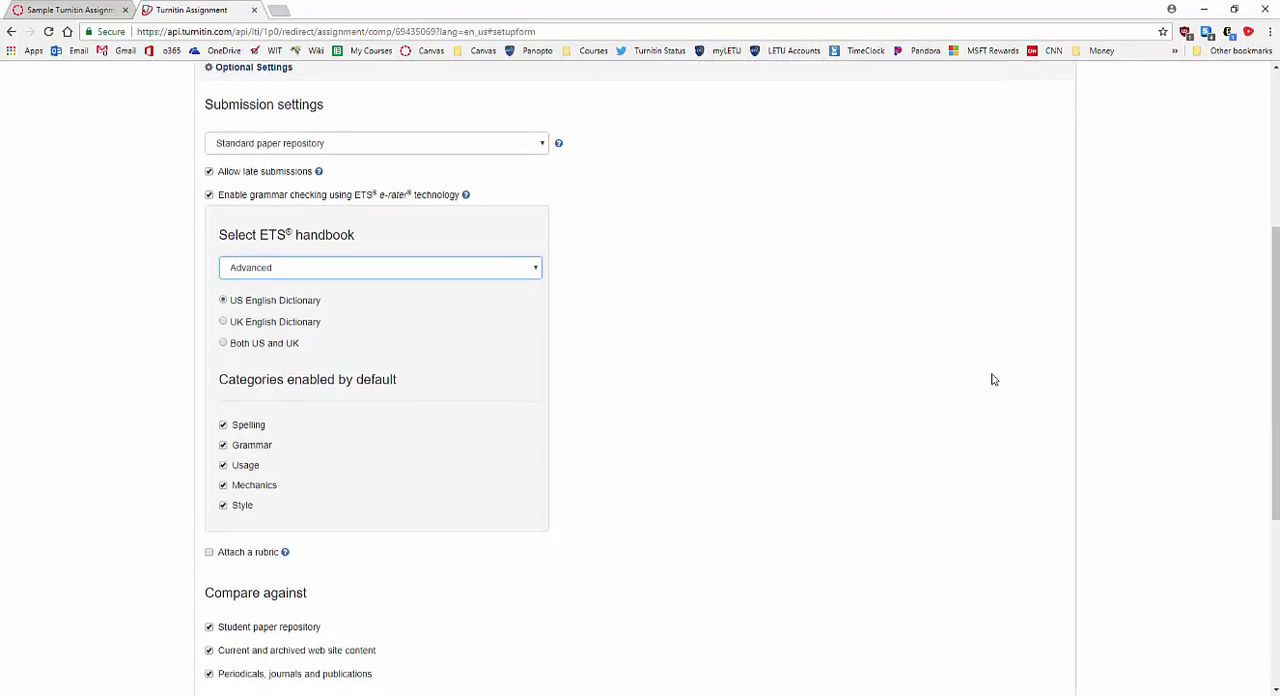
scroll(207, 355, down, 3)
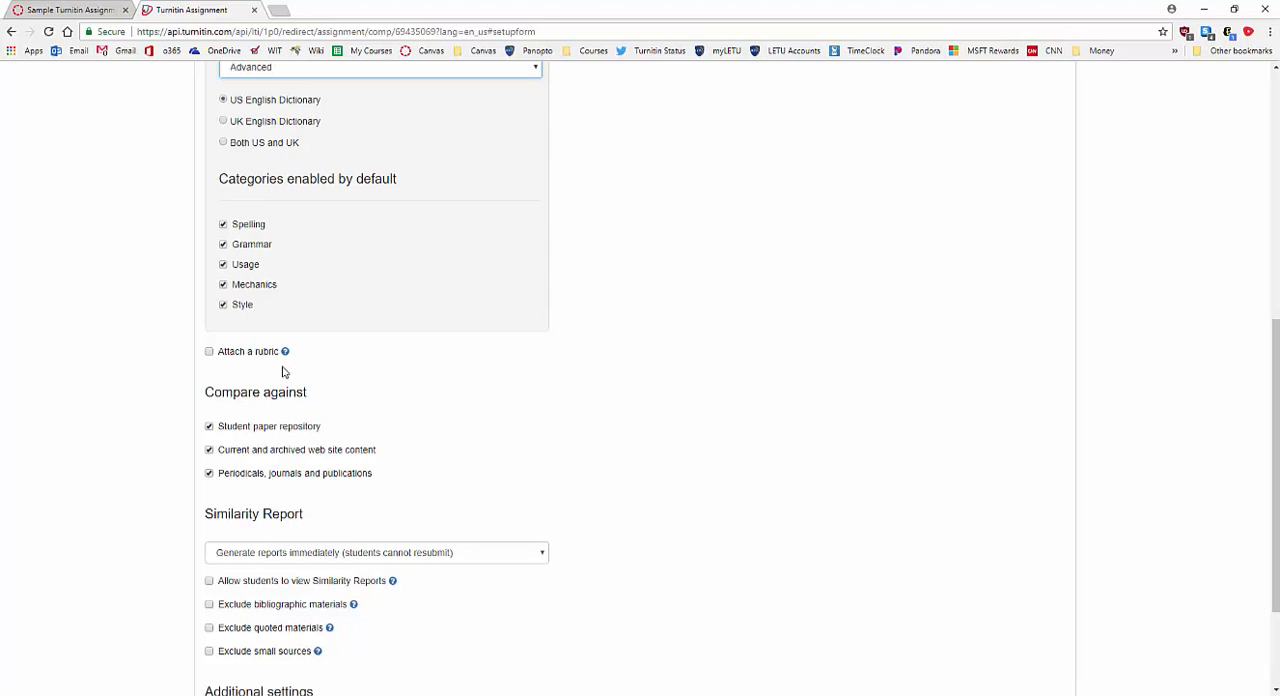
scroll(133, 399, down, 3)
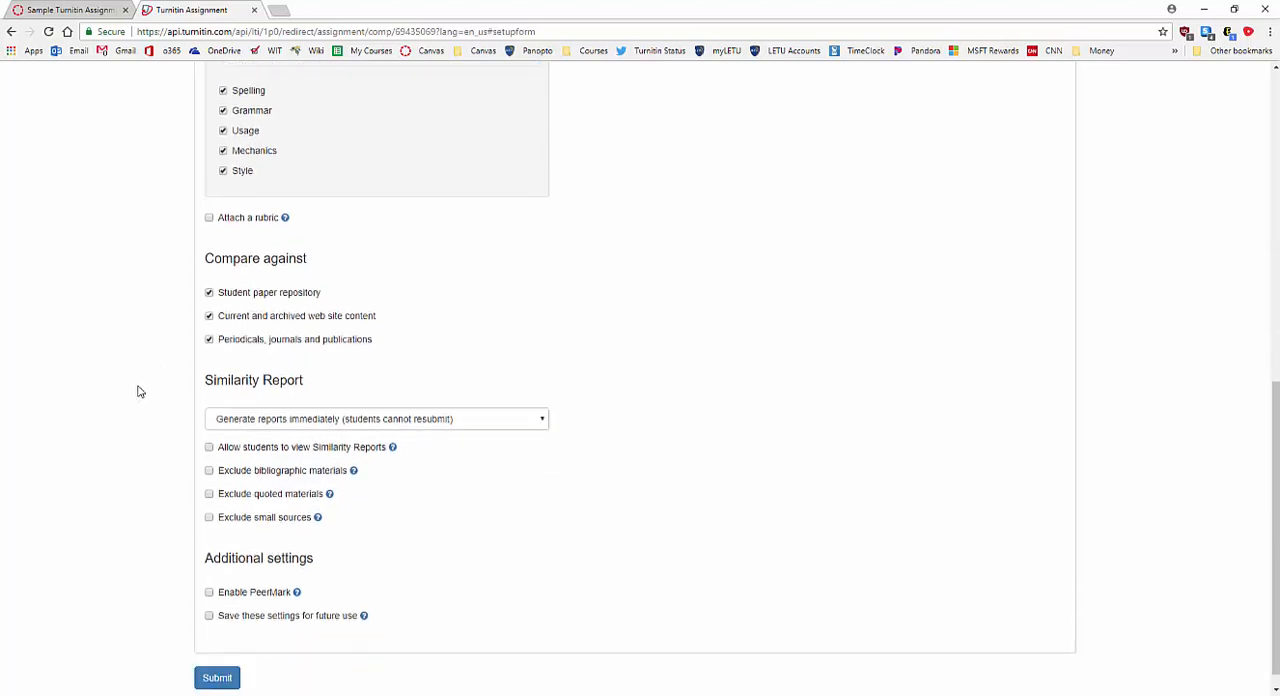
click(539, 405)
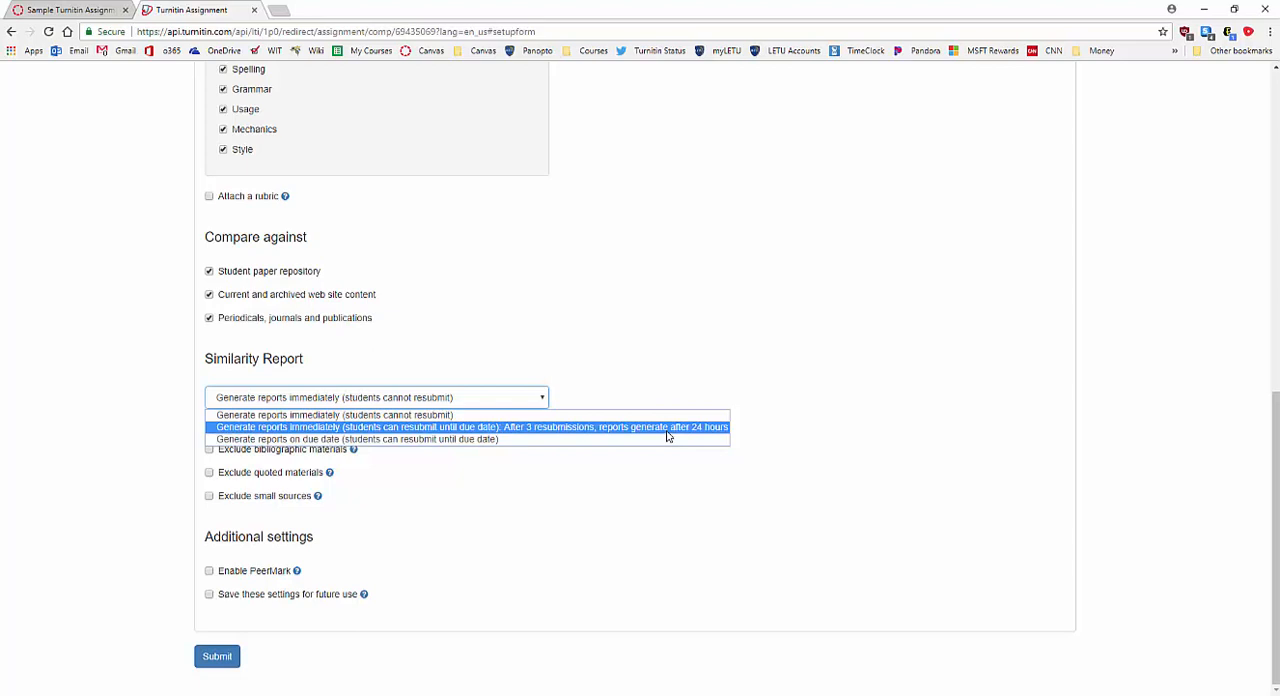
click(667, 431)
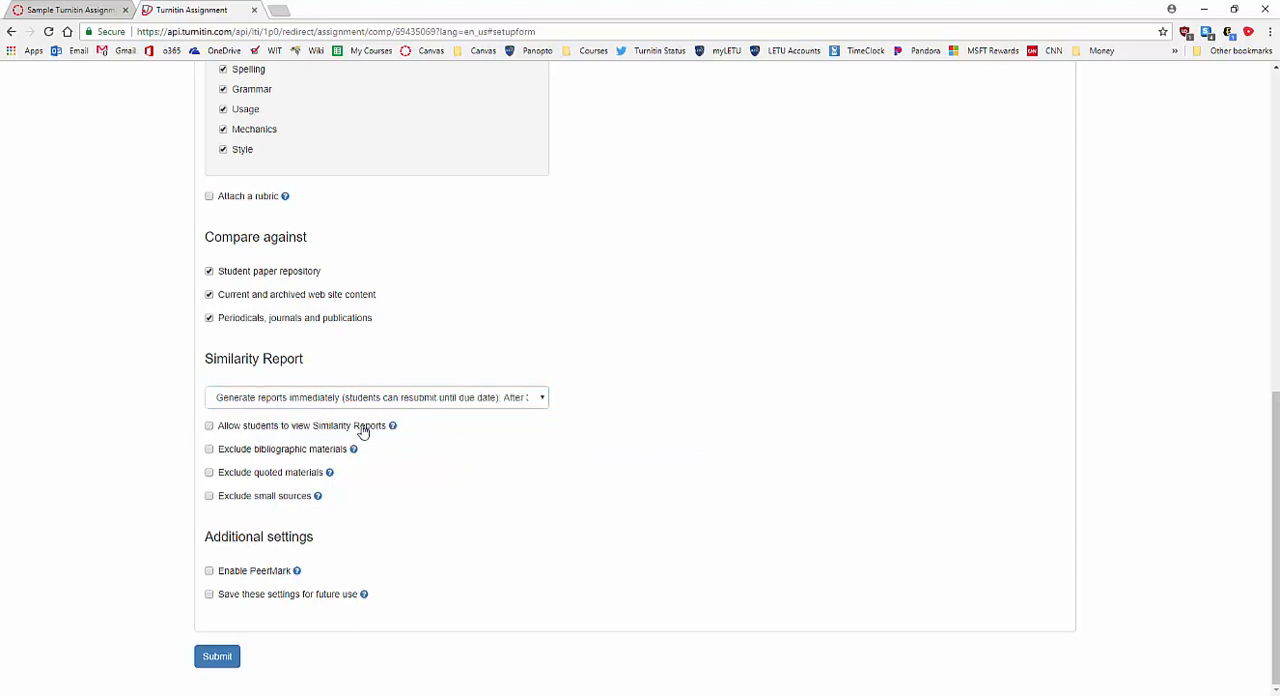
Allow students to view Similarity Reports, save these settings for future use, and submit the Turnitin settings.
click(209, 426)
click(337, 399)
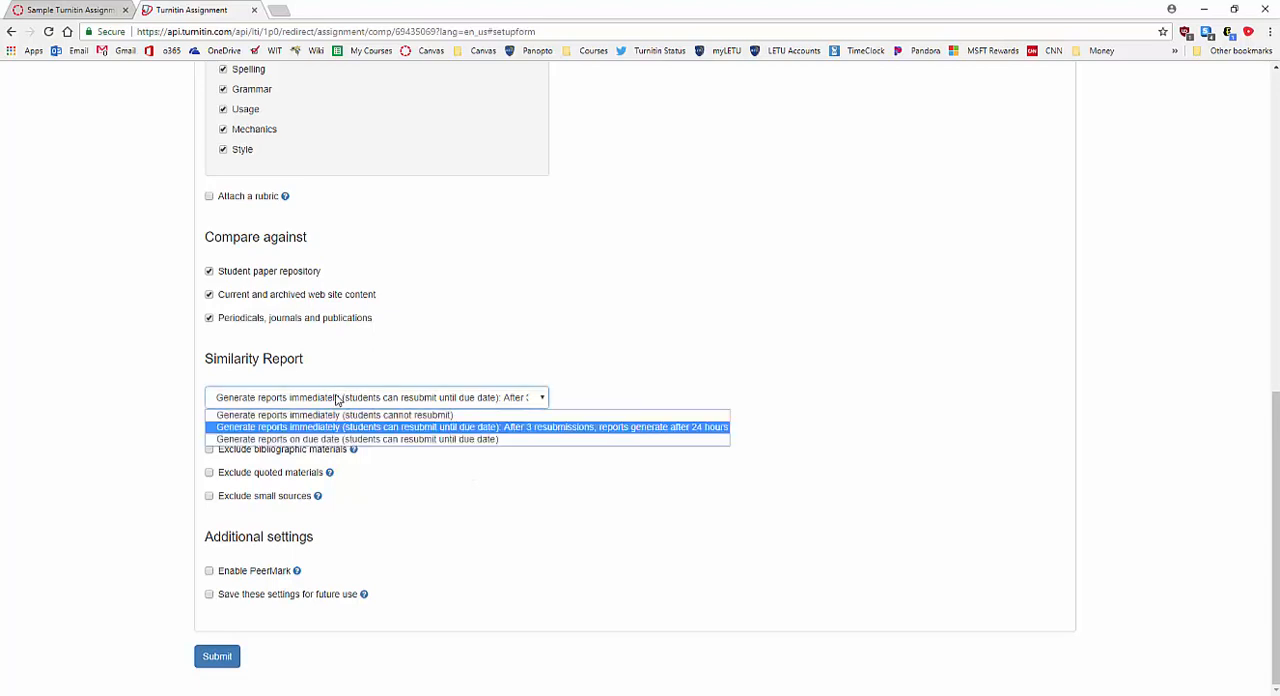
click(338, 398)
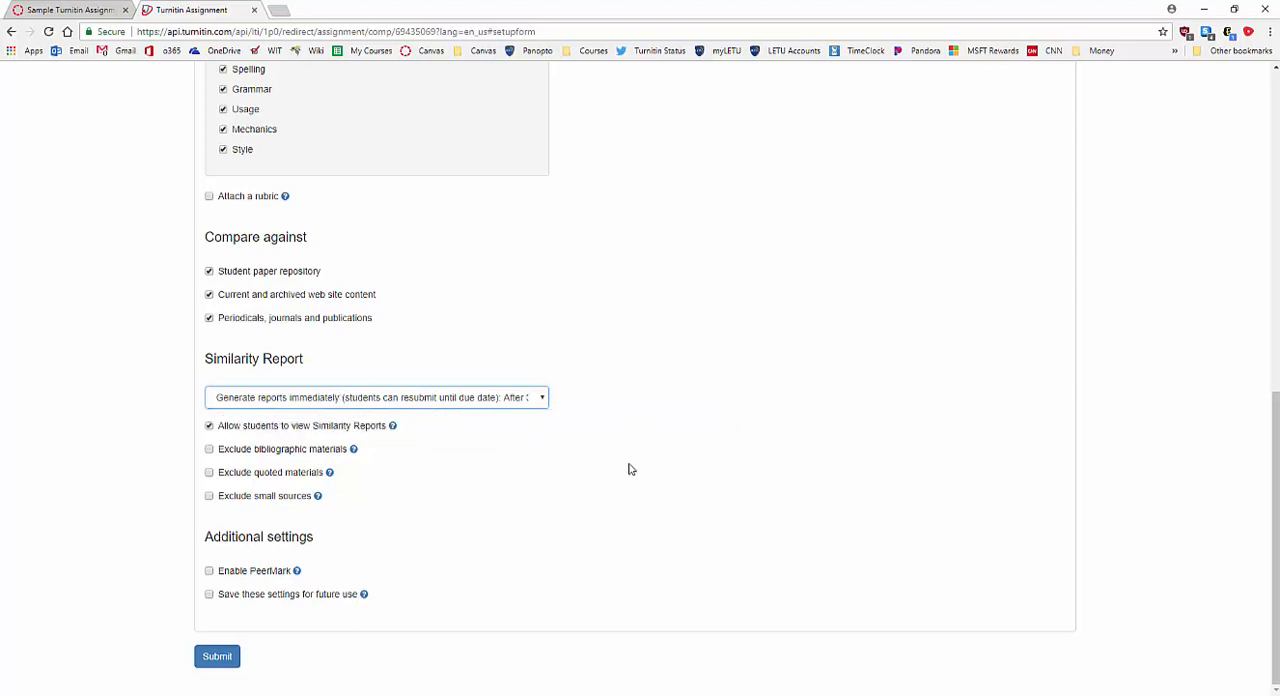
click(209, 596)
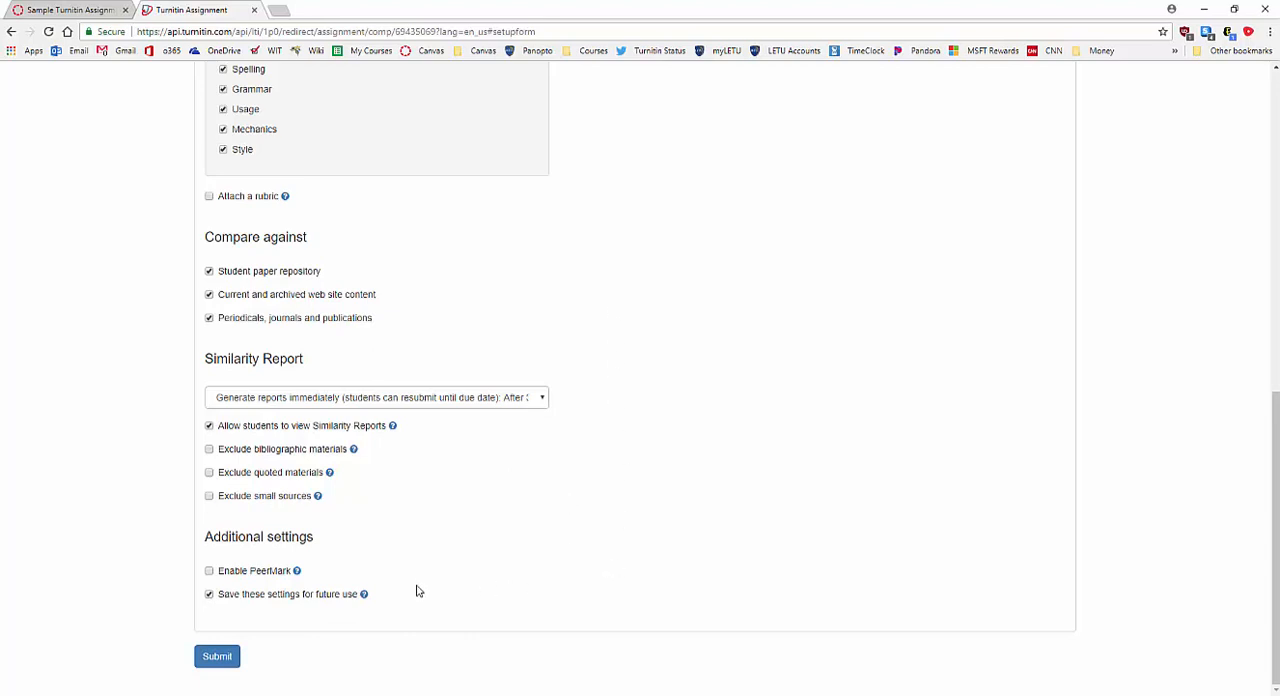
click(218, 662)
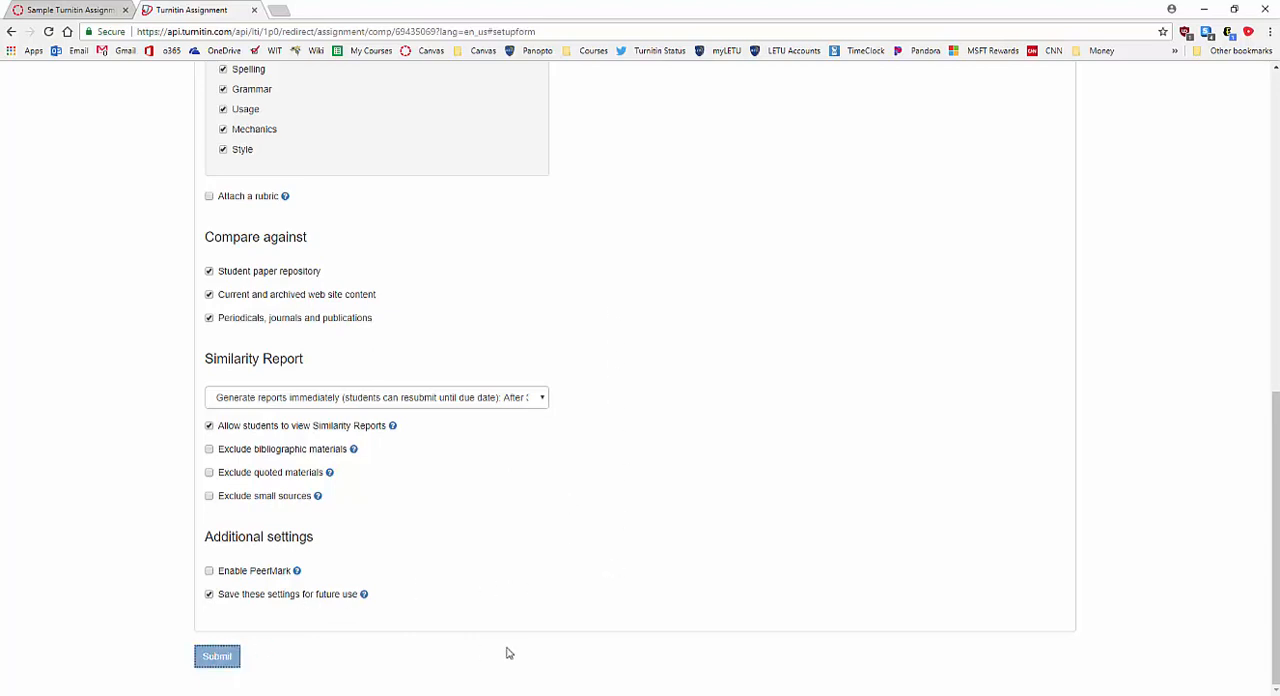